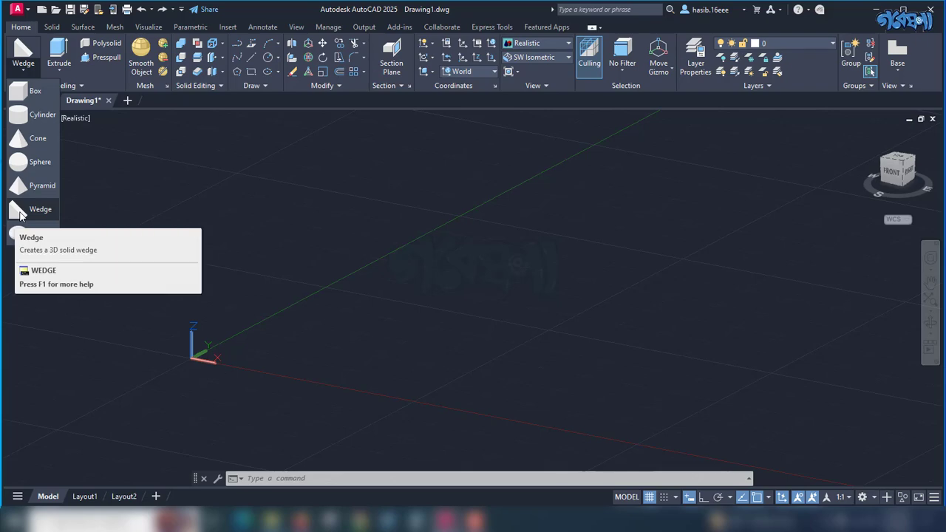
Draw a first freehand solid wedge about 17.5 units high beyond the X axis, sloping down in the positive X direction.
{"action": "left_click", "coordinate": [20, 210]}
{"action": "left_click", "coordinate": [340, 209]}
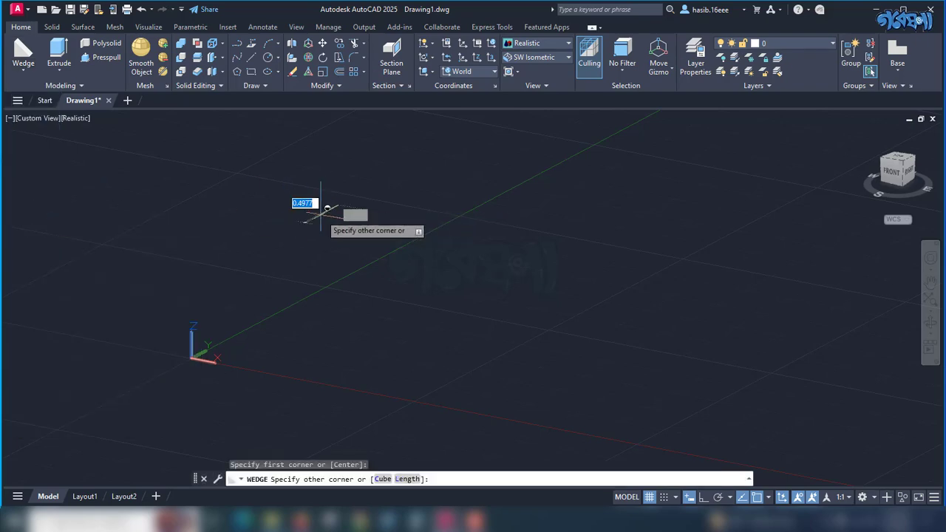
{"action": "left_click", "coordinate": [394, 279]}
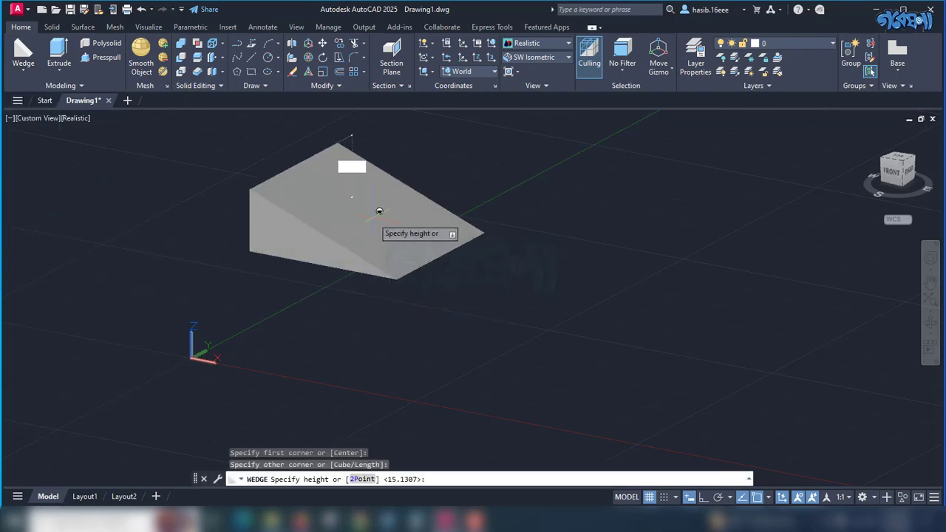
{"action": "left_click", "coordinate": [360, 192]}
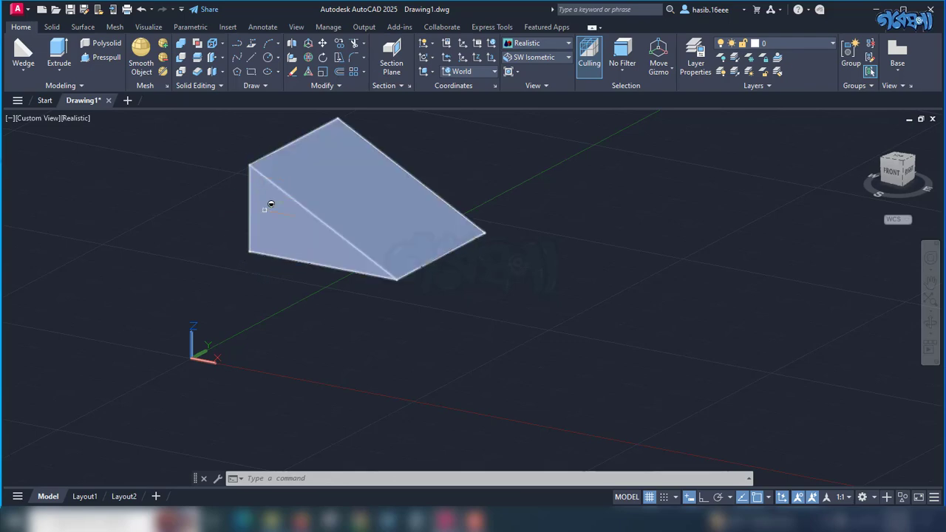
Draw a second wedge about 14.8 units high beside the first, picking its base corners in the negative X direction so it slopes the opposite way.
{"action": "middle_click_drag", "start_coordinate": [353, 294], "coordinate": [393, 315], "text": "shift"}
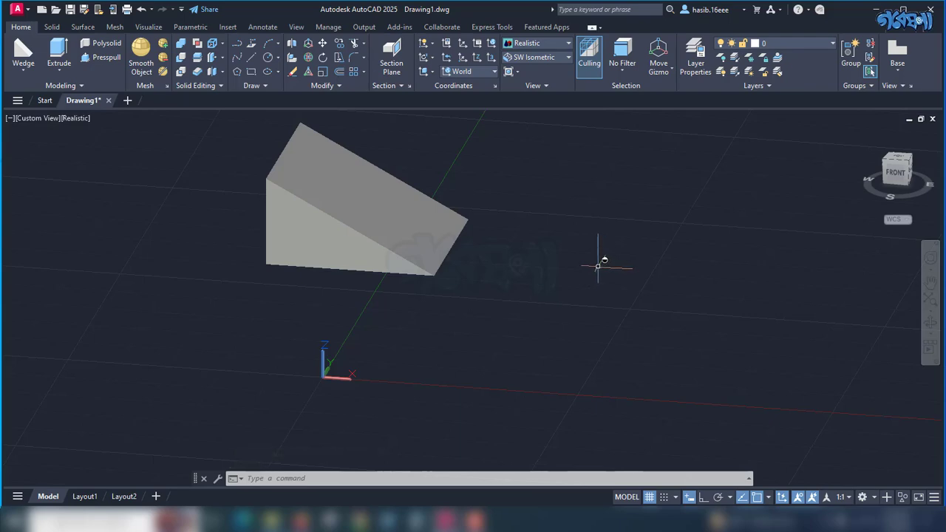
{"action": "left_click", "coordinate": [23, 50]}
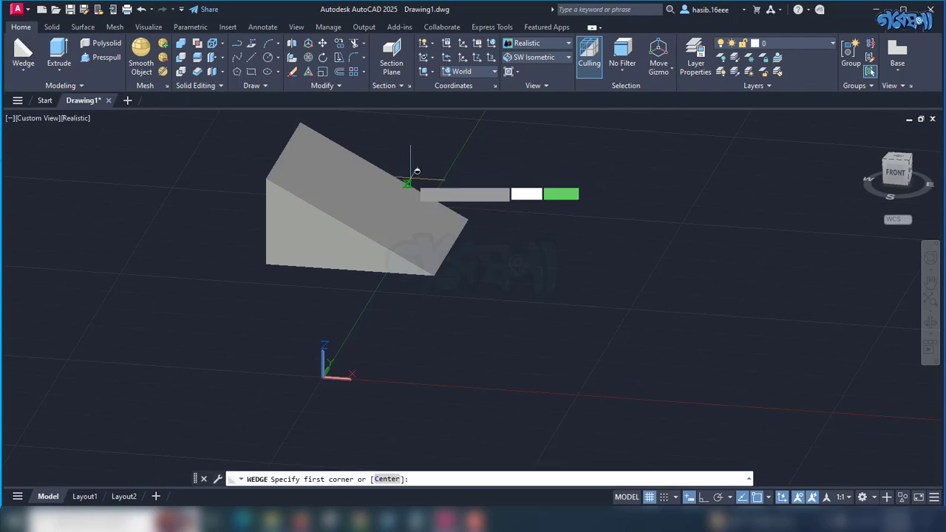
{"action": "left_click", "coordinate": [700, 250]}
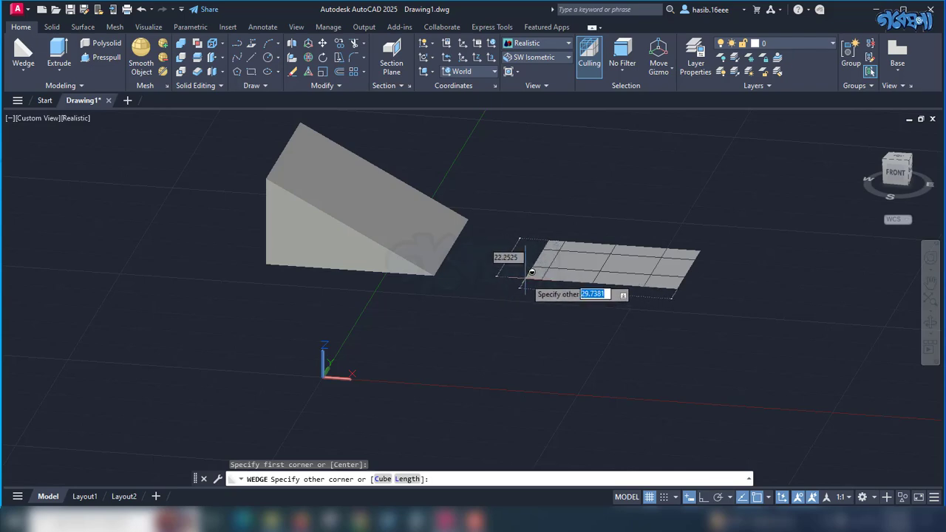
{"action": "left_click", "coordinate": [522, 280]}
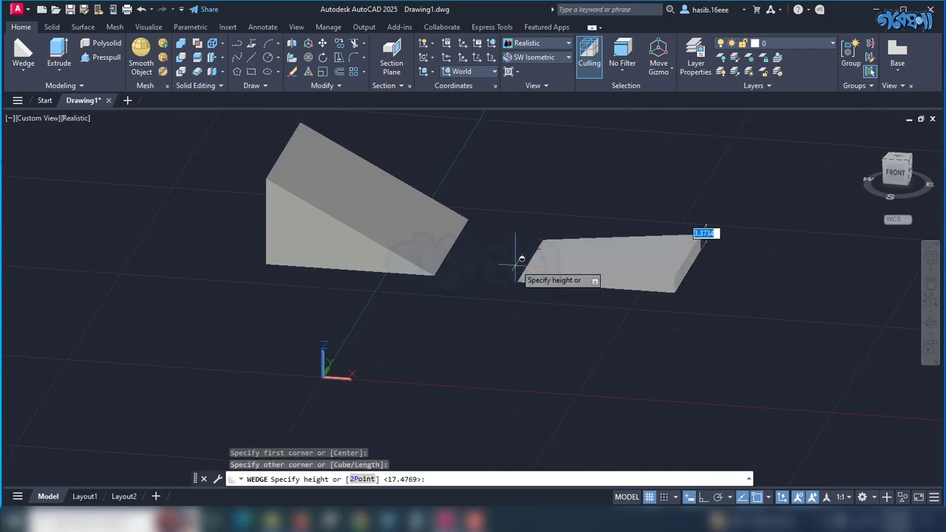
{"action": "left_click", "coordinate": [507, 208]}
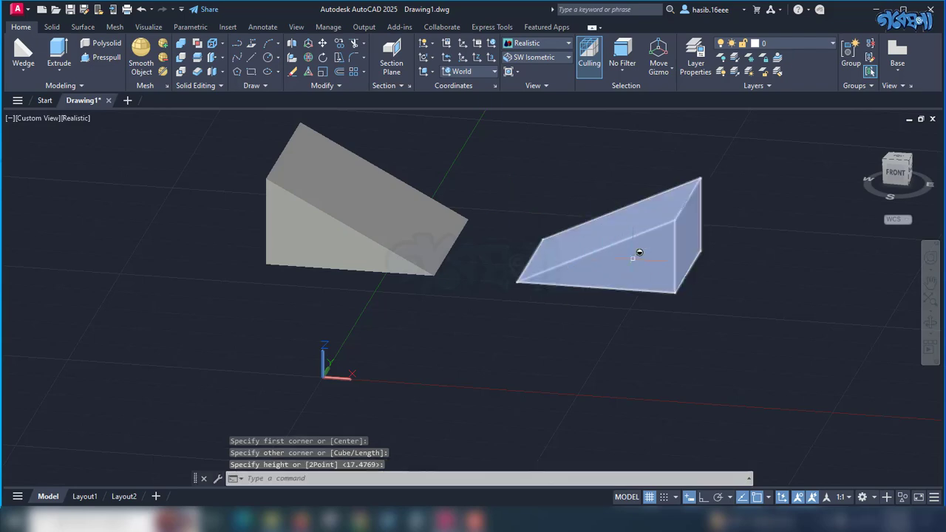
View the wedges from the back and draw a third, smaller wedge about 10.8 units high beside them, nearer the origin.
{"action": "type", "text": "p"}
{"action": "key", "text": "Return"}
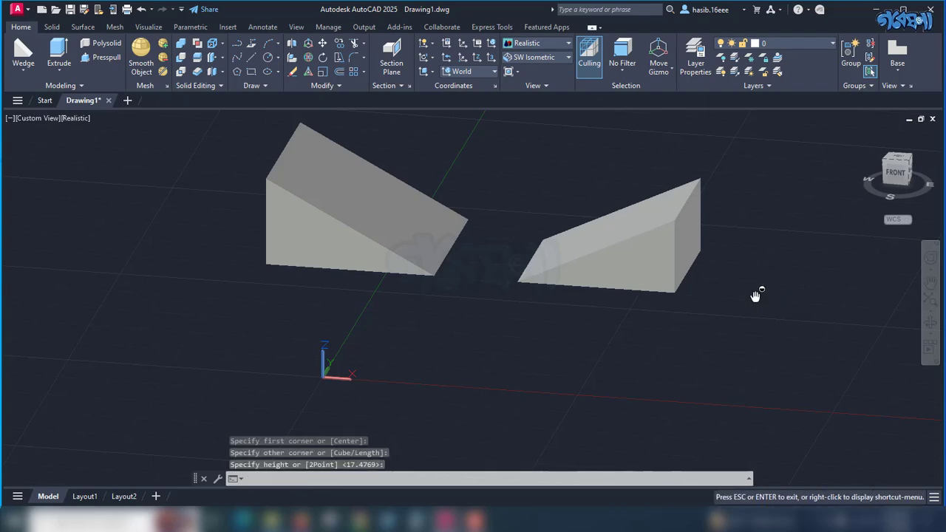
{"action": "left_click_drag", "start_coordinate": [755, 295], "coordinate": [681, 328]}
{"action": "key", "text": "Escape"}
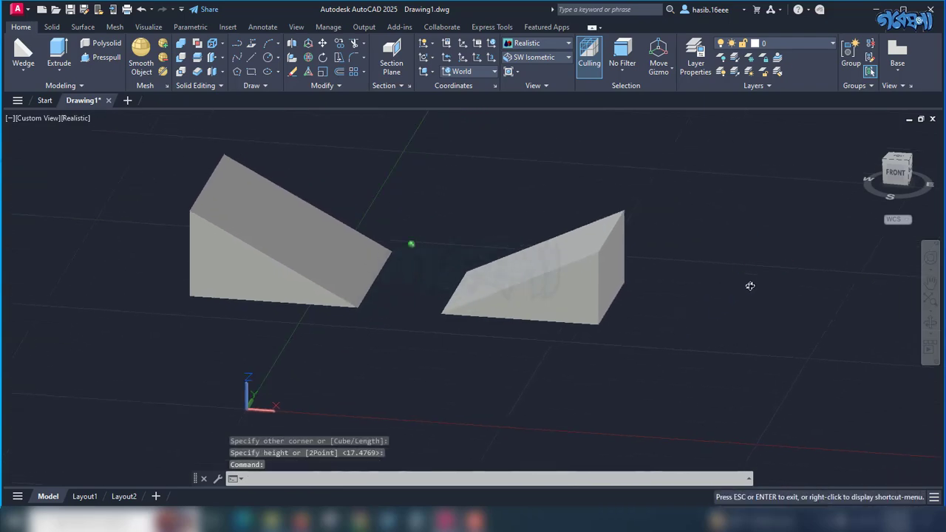
{"action": "middle_click_drag", "start_coordinate": [750, 286], "coordinate": [618, 274], "text": "shift"}
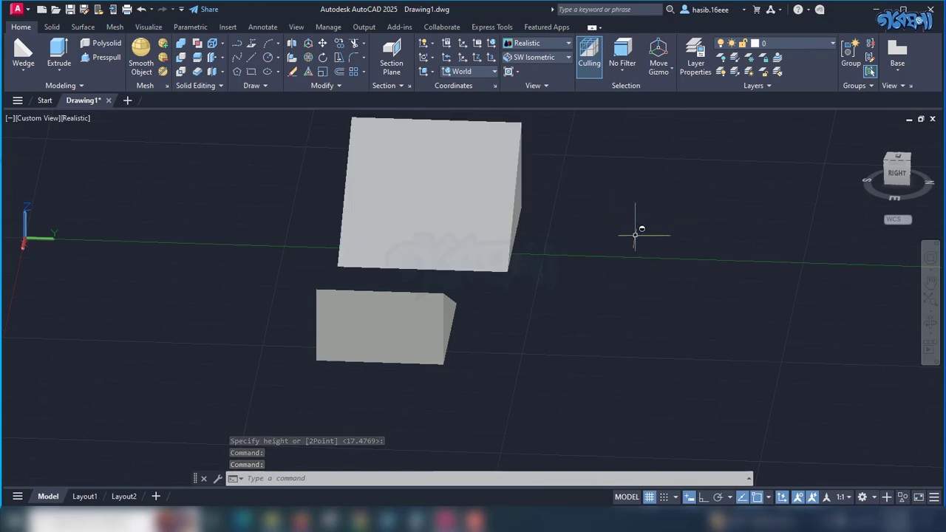
{"action": "middle_click_drag", "start_coordinate": [634, 228], "coordinate": [578, 255]}
{"action": "middle_click_drag", "start_coordinate": [629, 219], "coordinate": [538, 254], "text": "shift"}
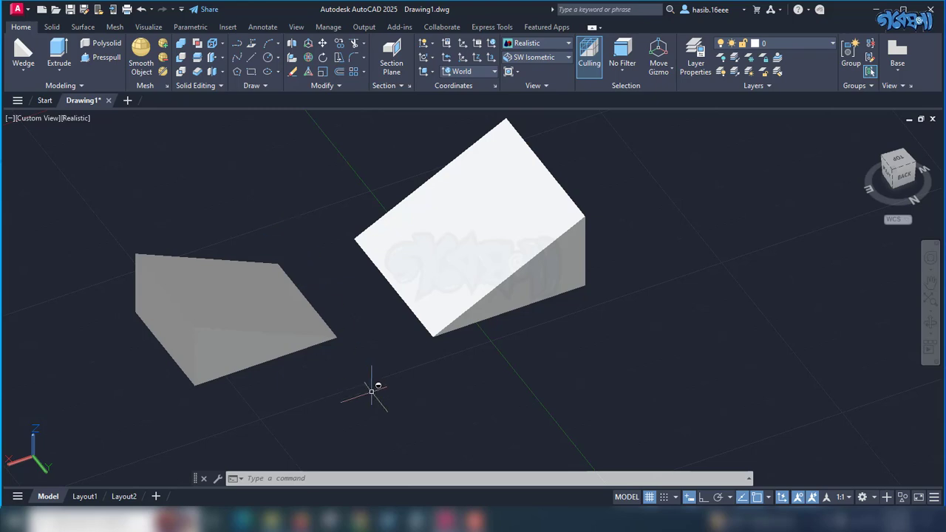
{"action": "left_click", "coordinate": [23, 53]}
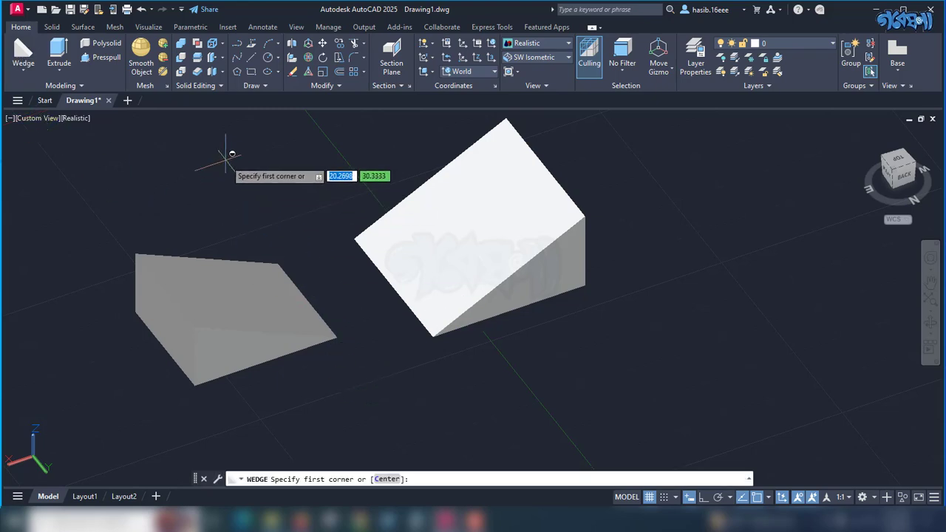
{"action": "left_click", "coordinate": [190, 146]}
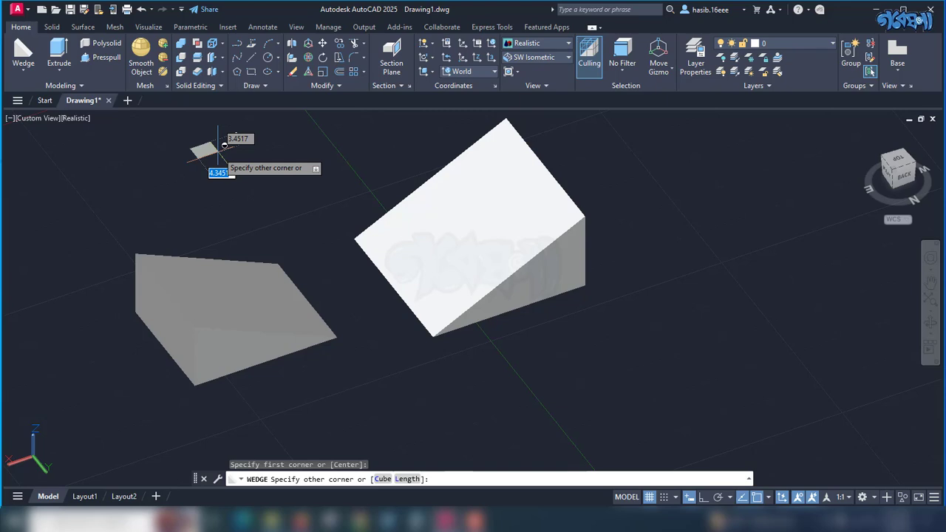
{"action": "left_click", "coordinate": [322, 195]}
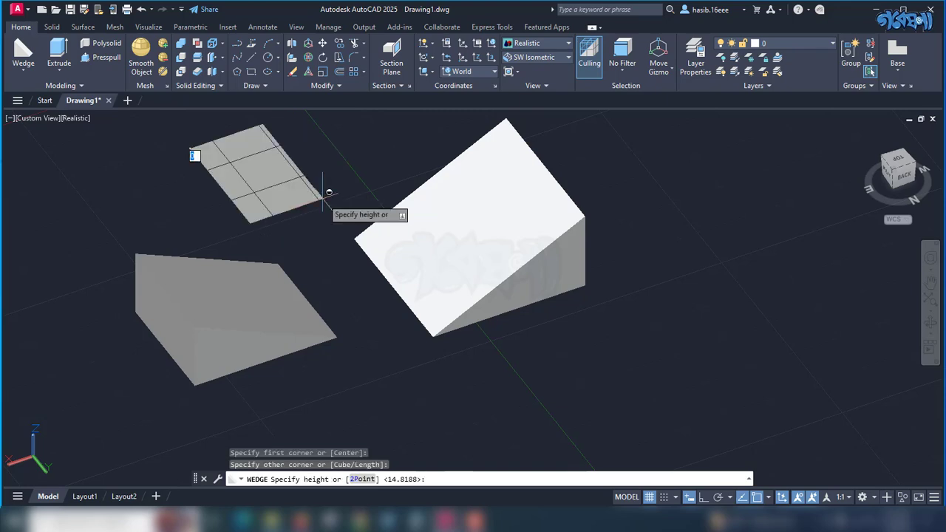
{"action": "left_click", "coordinate": [296, 155]}
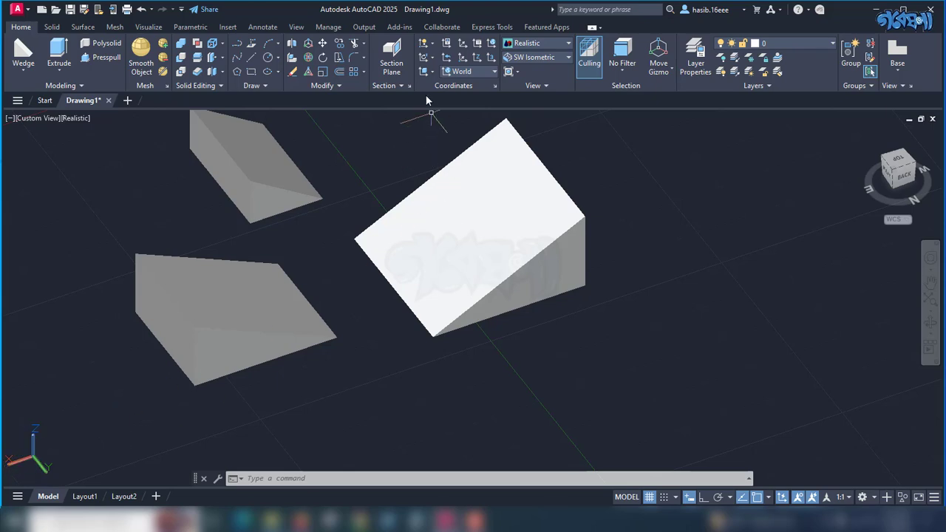
Rotate the UCS 90 degrees about the Z axis with Ortho turned on.
{"action": "left_click", "coordinate": [427, 59]}
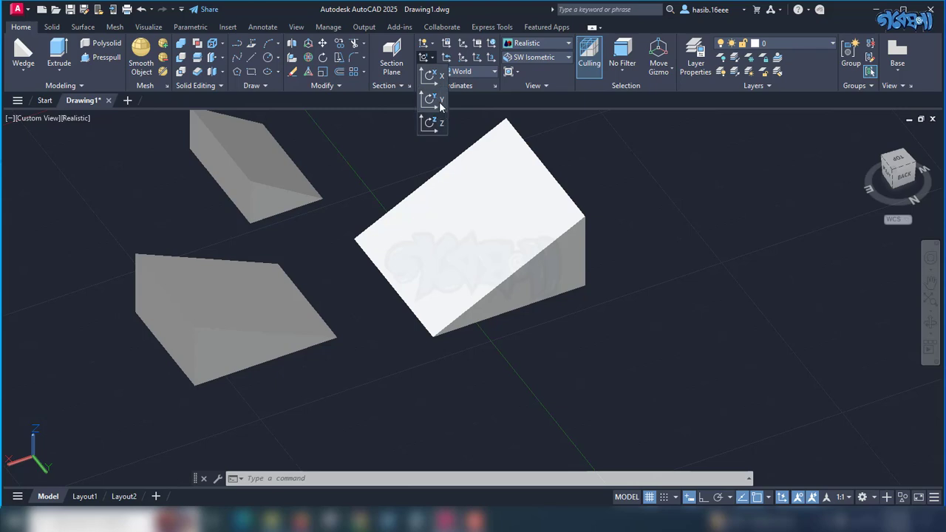
{"action": "left_click", "coordinate": [433, 124]}
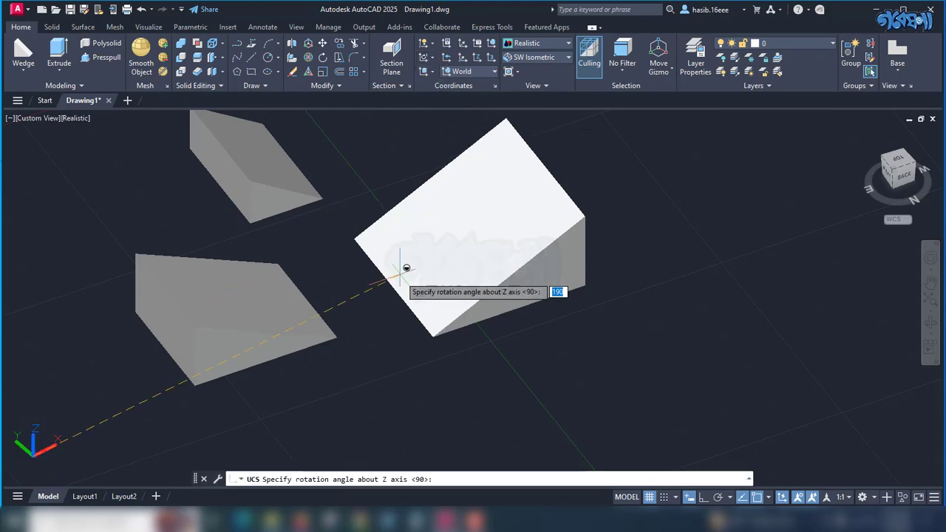
{"action": "scroll", "coordinate": [289, 304], "scroll_direction": "down", "scroll_amount": 2}
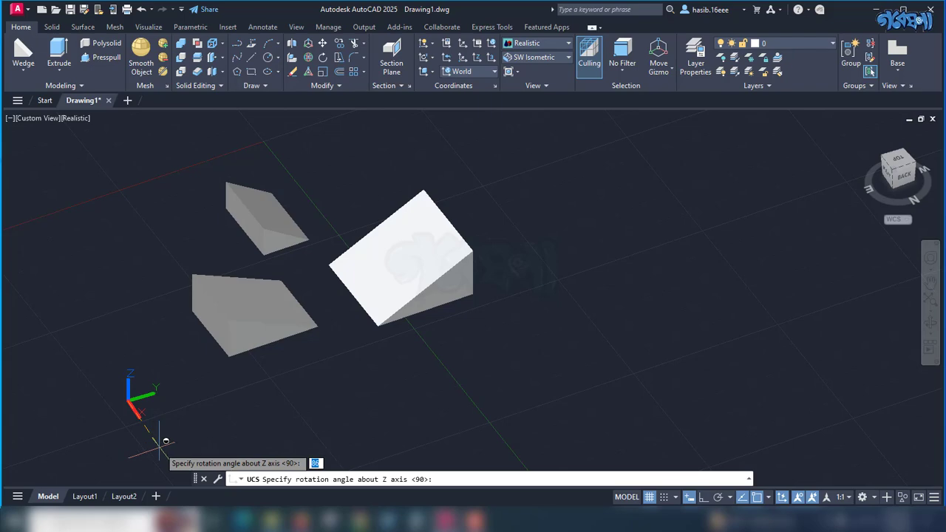
{"action": "key", "text": "F8"}
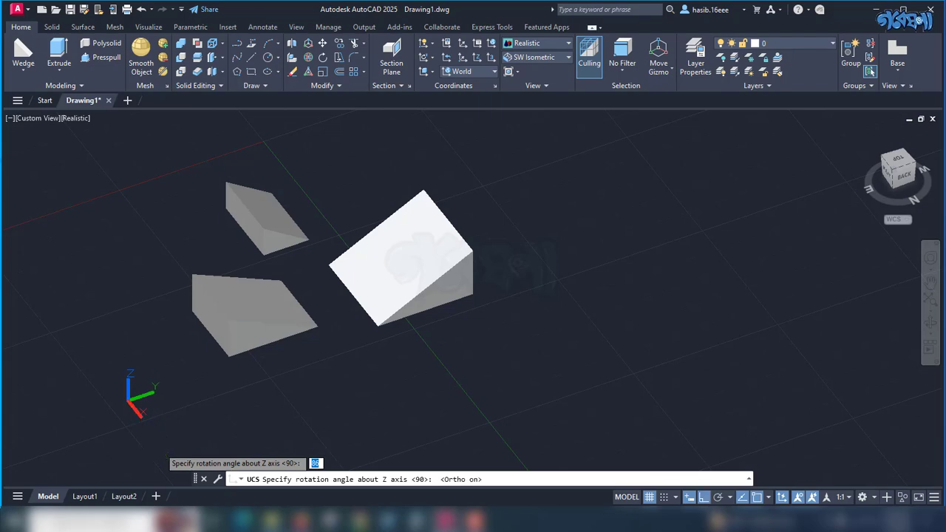
{"action": "left_click", "coordinate": [164, 441]}
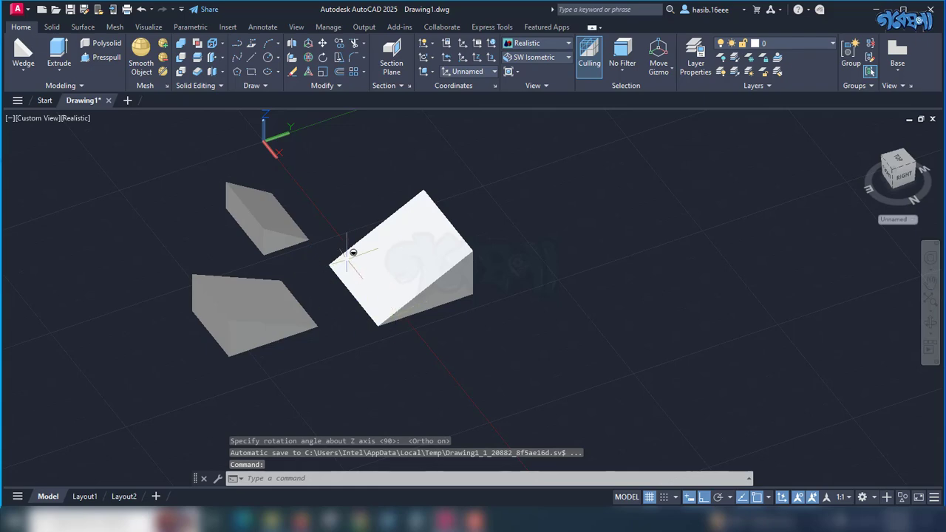
Draw a fourth wedge about 19.6 units high in front of the first one, sloping along the rotated X axis.
{"action": "left_click", "coordinate": [23, 52]}
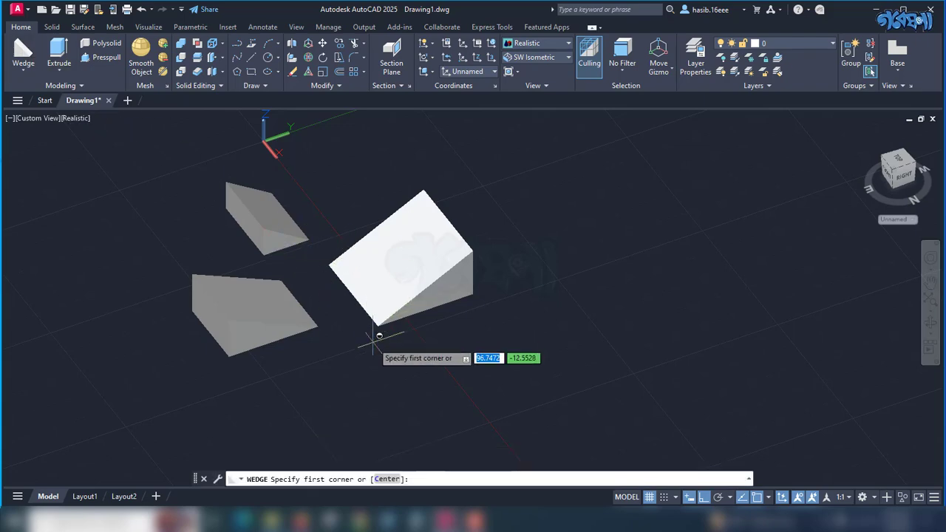
{"action": "left_click", "coordinate": [326, 366]}
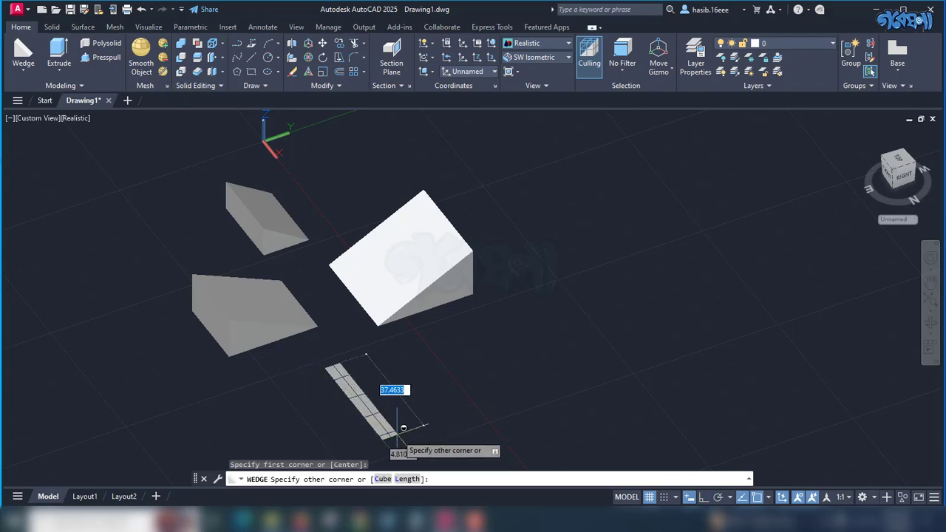
{"action": "left_click", "coordinate": [473, 408]}
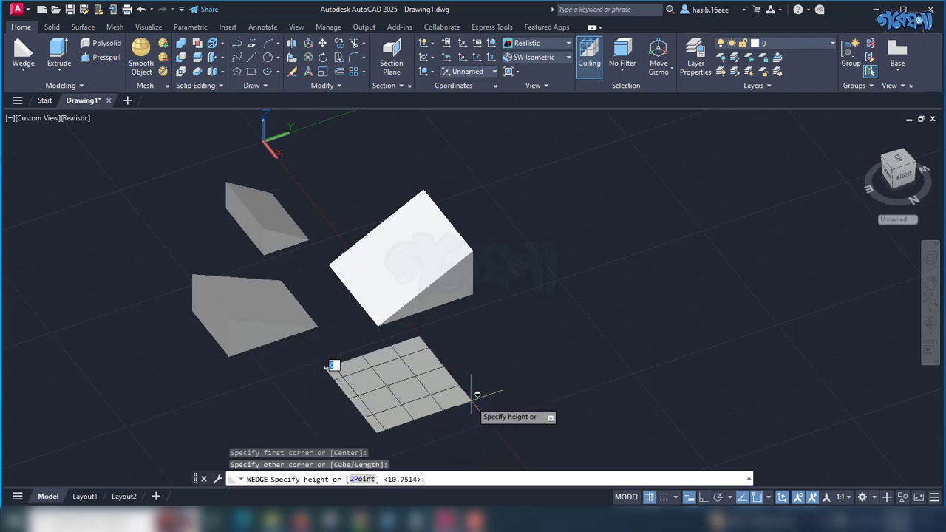
{"action": "left_click", "coordinate": [474, 346]}
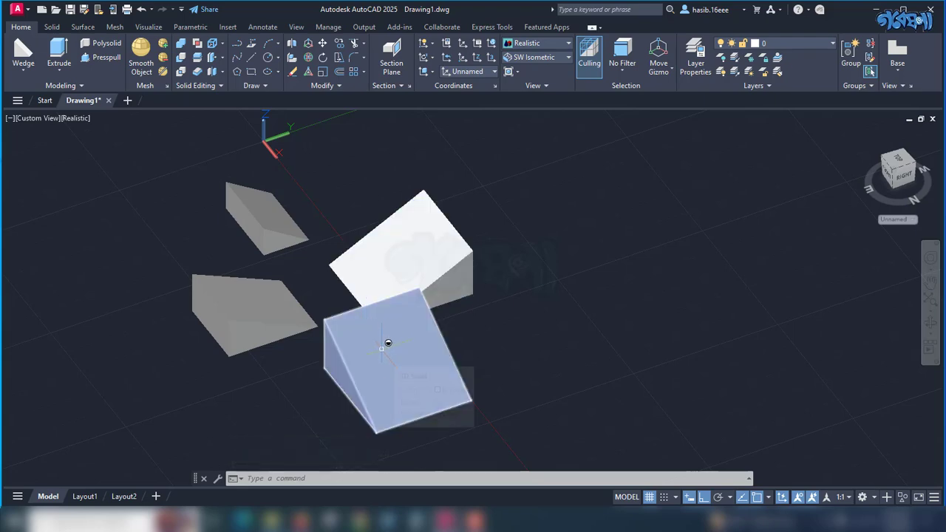
Draw a fifth wedge between the origin and the first wedge, picking its base corners toward negative X so its slope is reversed.
{"action": "left_click", "coordinate": [23, 51]}
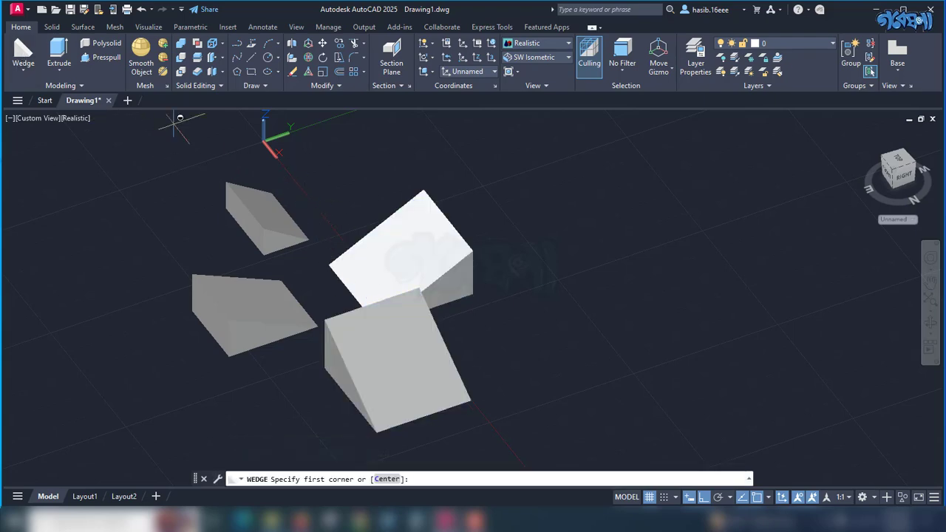
{"action": "left_click", "coordinate": [367, 194]}
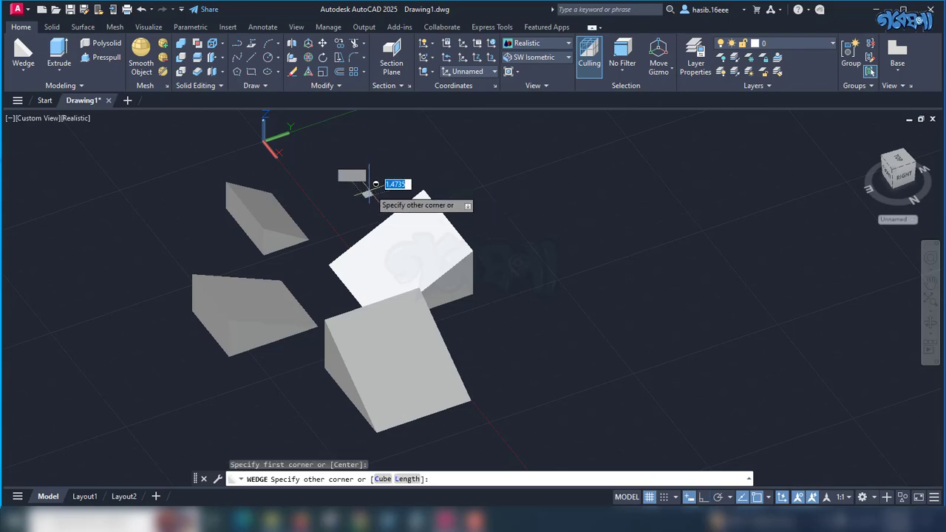
{"action": "left_click", "coordinate": [385, 125]}
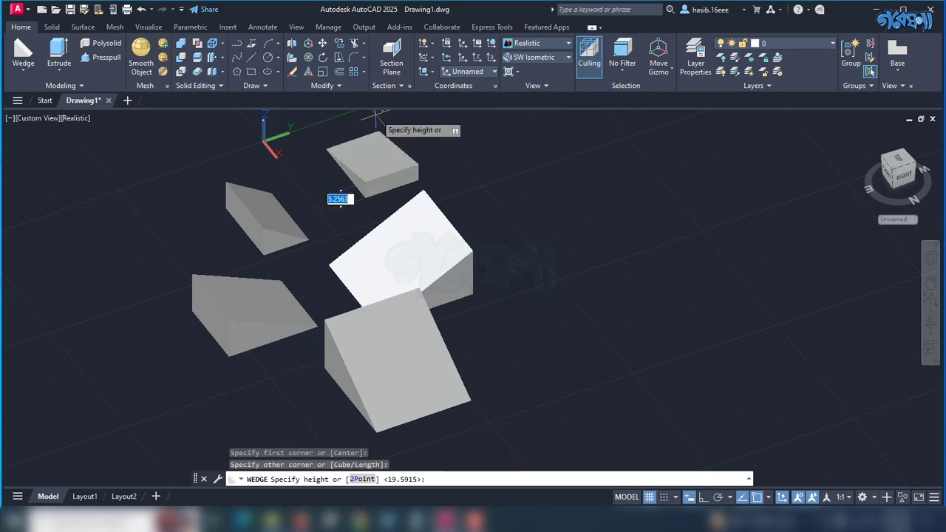
{"action": "scroll", "coordinate": [369, 125], "scroll_direction": "down", "scroll_amount": 2}
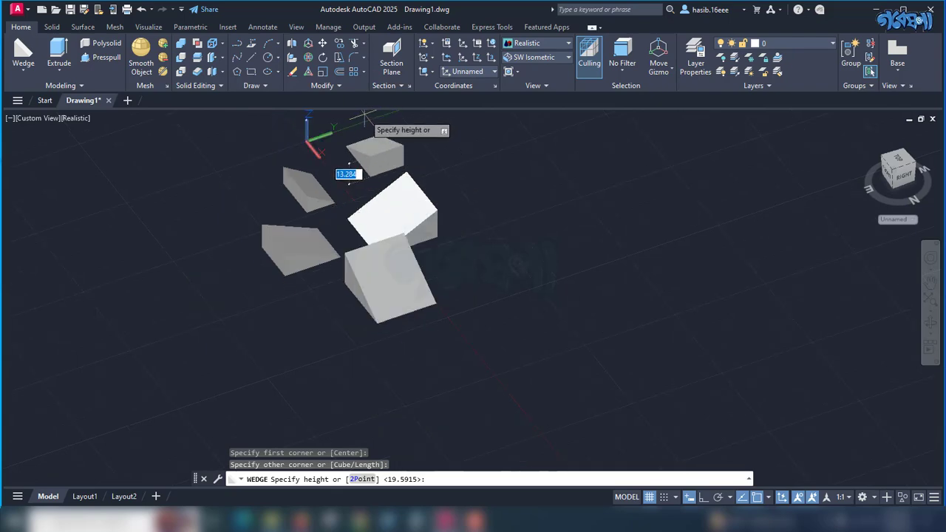
{"action": "scroll", "coordinate": [365, 117], "scroll_direction": "up", "scroll_amount": 1}
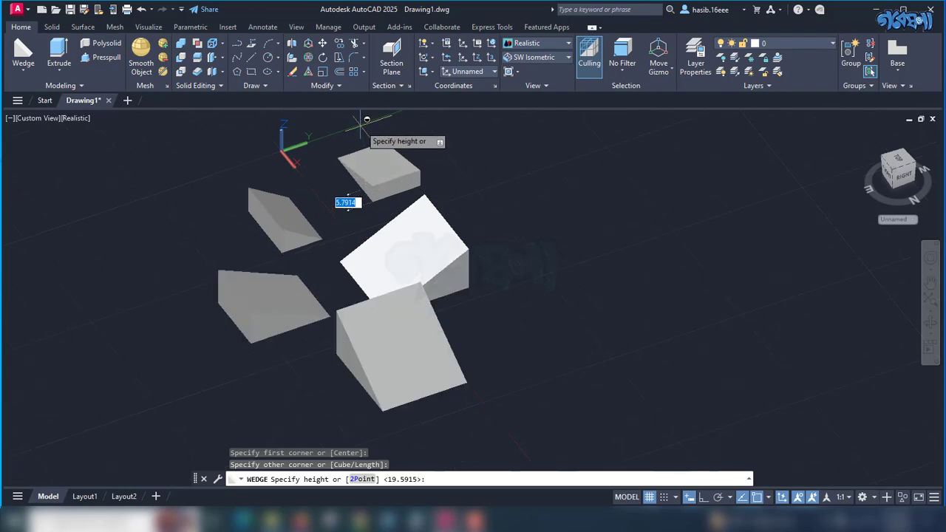
{"action": "scroll", "coordinate": [360, 117], "scroll_direction": "down", "scroll_amount": 3}
{"action": "left_click", "coordinate": [370, 116]}
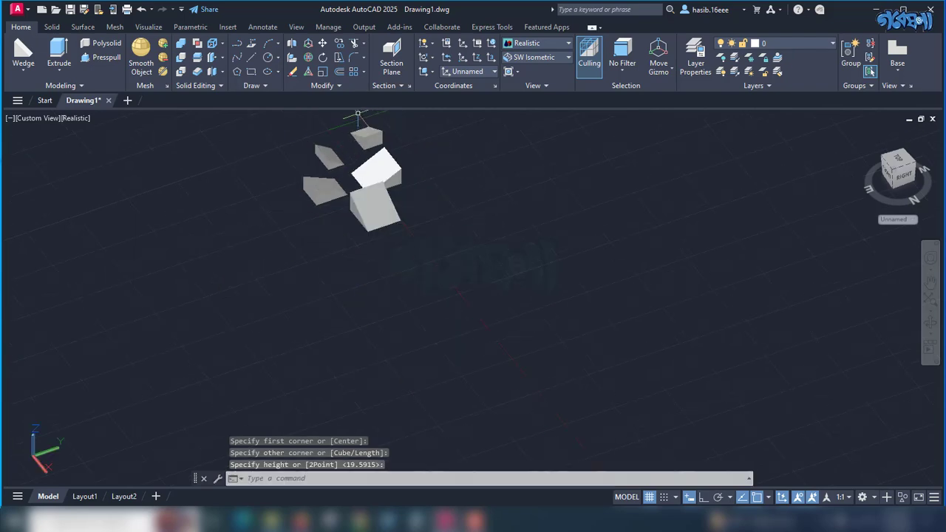
Restore the previous UCS so the World coordinate system is active again.
{"action": "scroll", "coordinate": [388, 114], "scroll_direction": "up", "scroll_amount": 3}
{"action": "scroll", "coordinate": [381, 112], "scroll_direction": "up", "scroll_amount": 2}
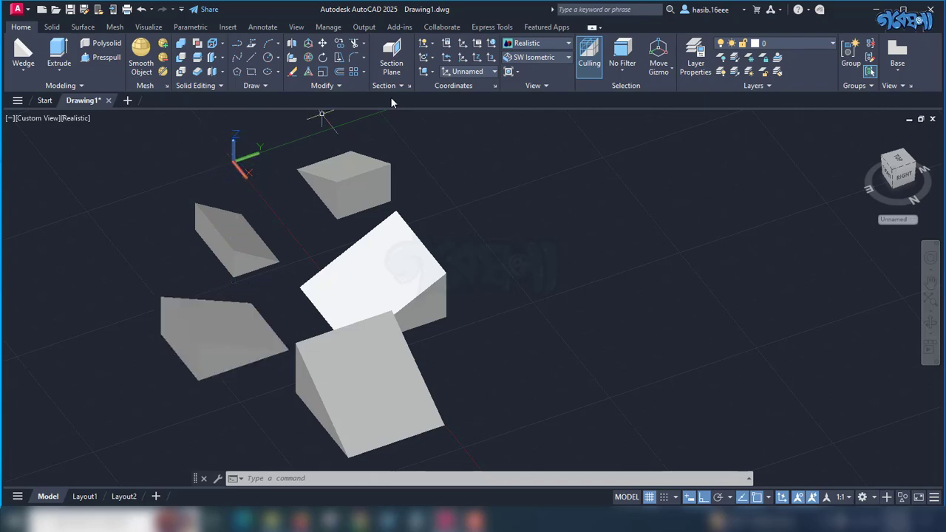
{"action": "left_click", "coordinate": [446, 59]}
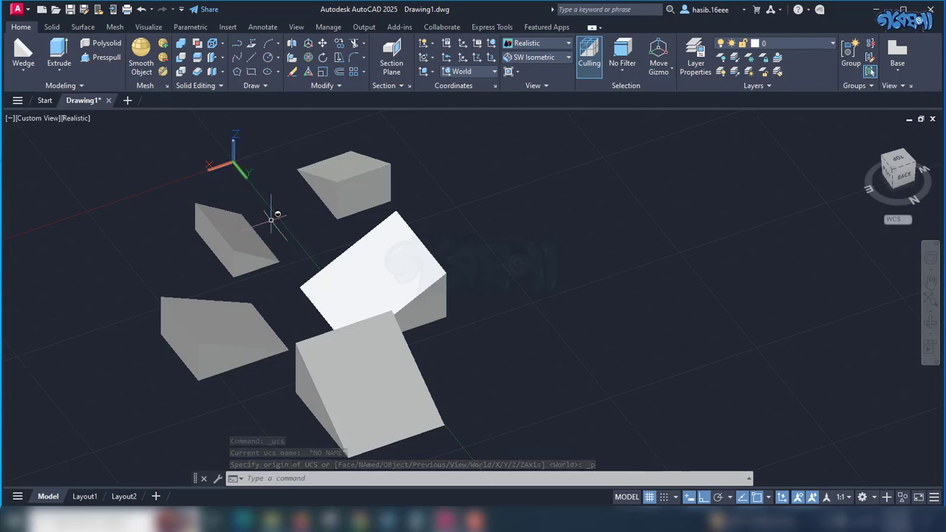
{"action": "left_click", "coordinate": [237, 239]}
{"action": "left_click", "coordinate": [383, 279]}
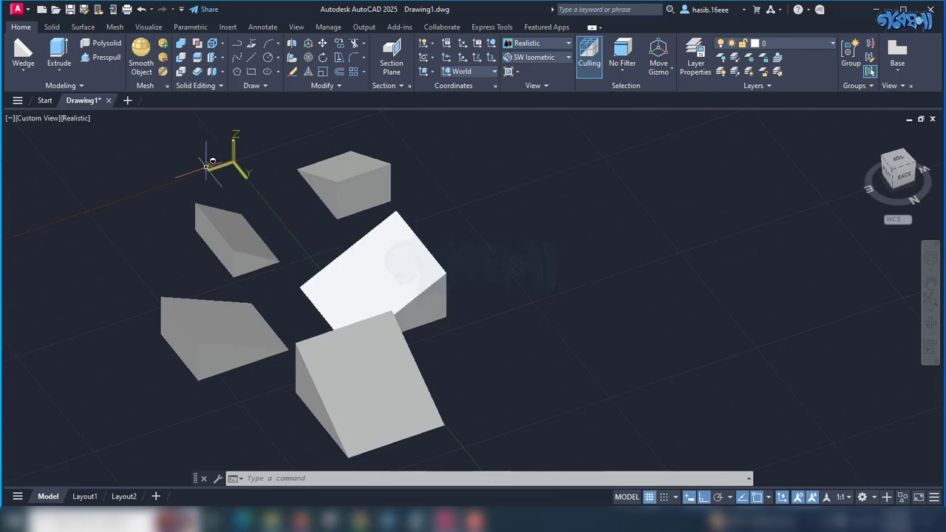
Rotate the UCS about its X axis with Ortho turned off, keeping the Z axis pointing up.
{"action": "left_click", "coordinate": [434, 58]}
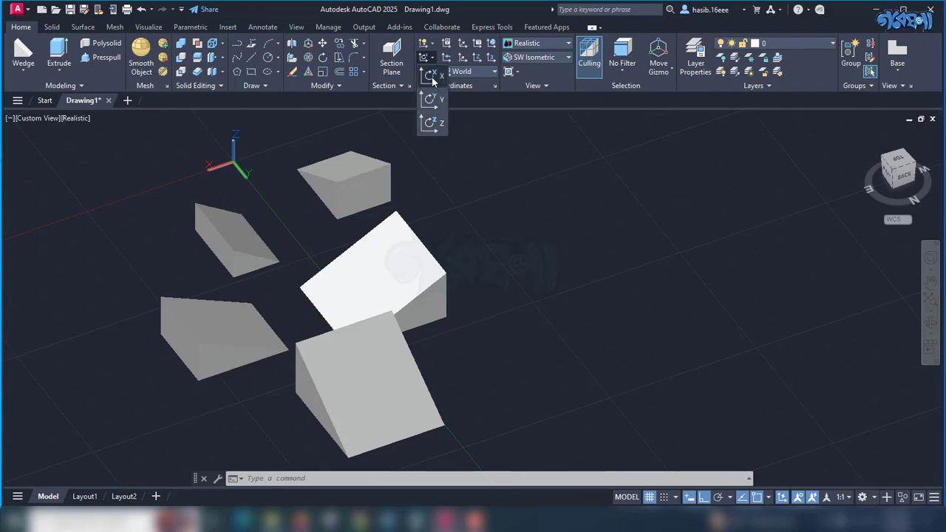
{"action": "left_click", "coordinate": [432, 77]}
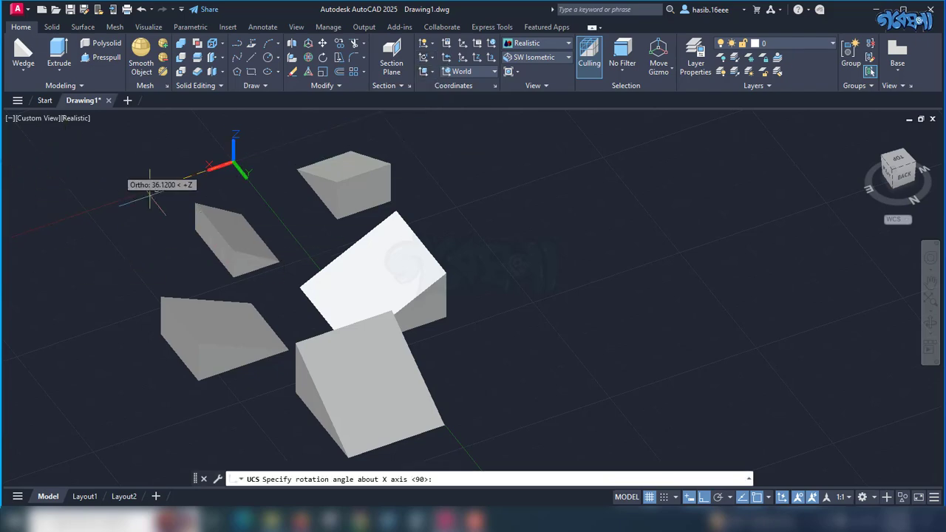
{"action": "scroll", "coordinate": [326, 236], "scroll_direction": "down", "scroll_amount": 4}
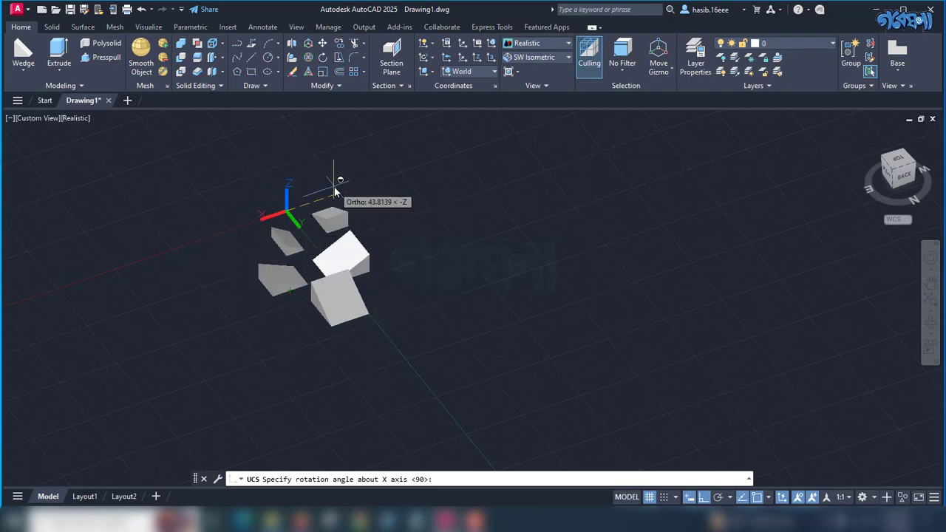
{"action": "key", "text": "F8"}
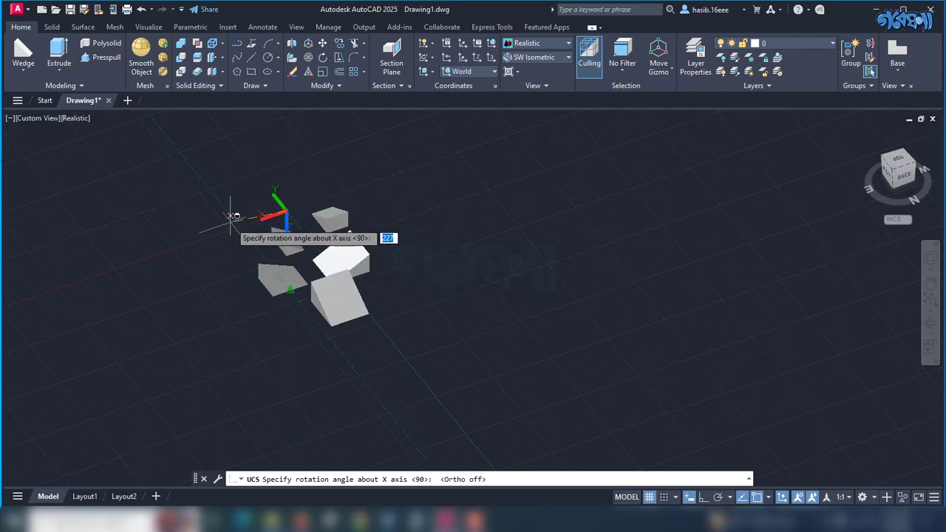
{"action": "key", "text": "Return"}
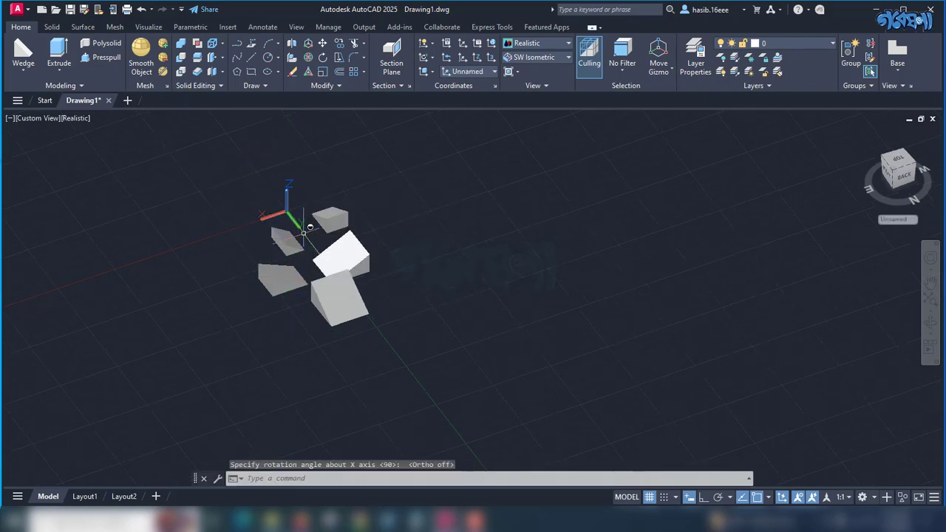
Rotate the UCS about its Y axis so that its X axis points up and Z points toward the former negative X.
{"action": "left_click", "coordinate": [431, 58]}
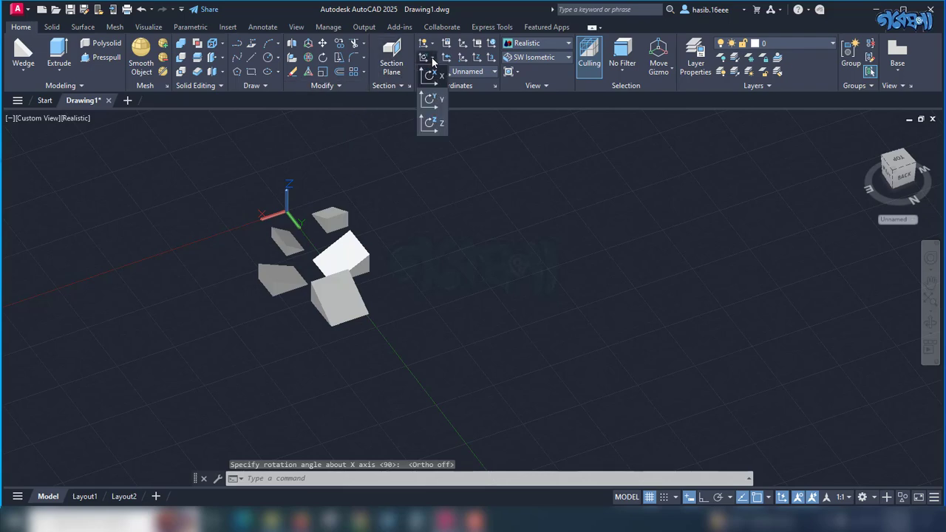
{"action": "left_click", "coordinate": [436, 100]}
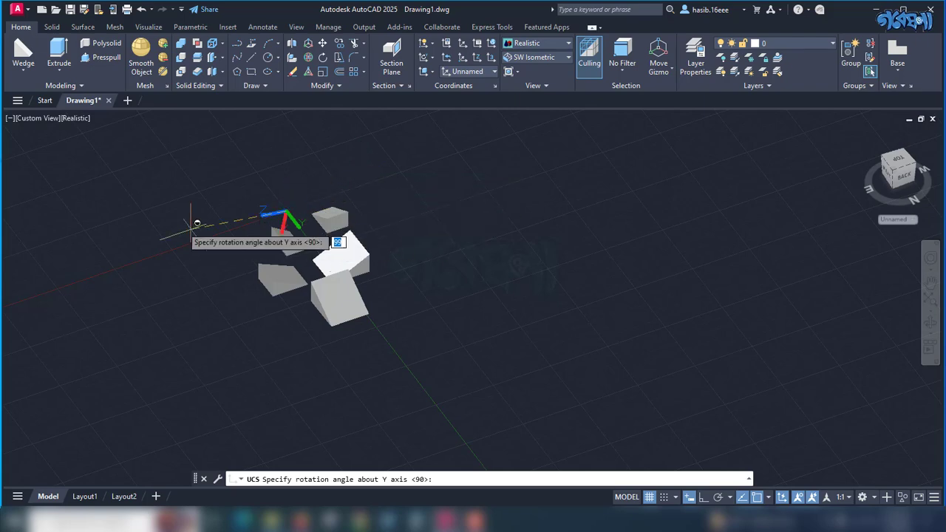
{"action": "left_click", "coordinate": [397, 161]}
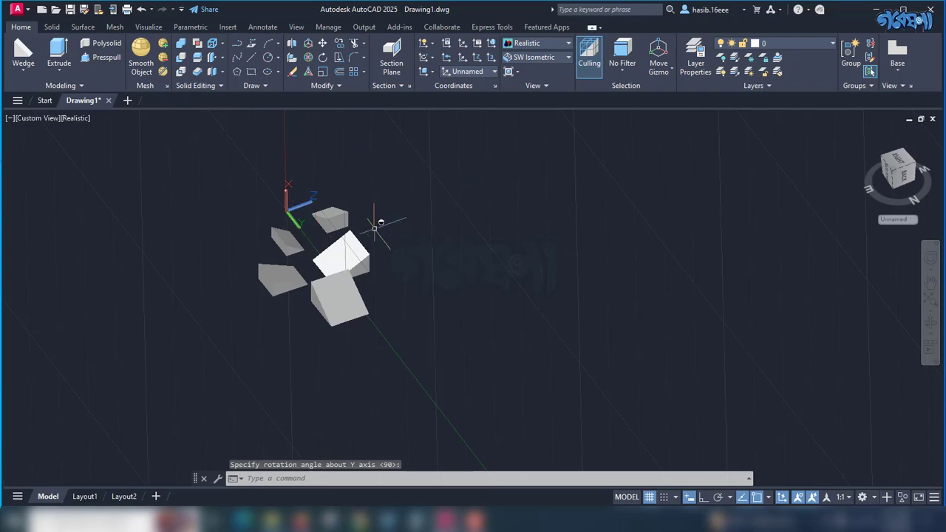